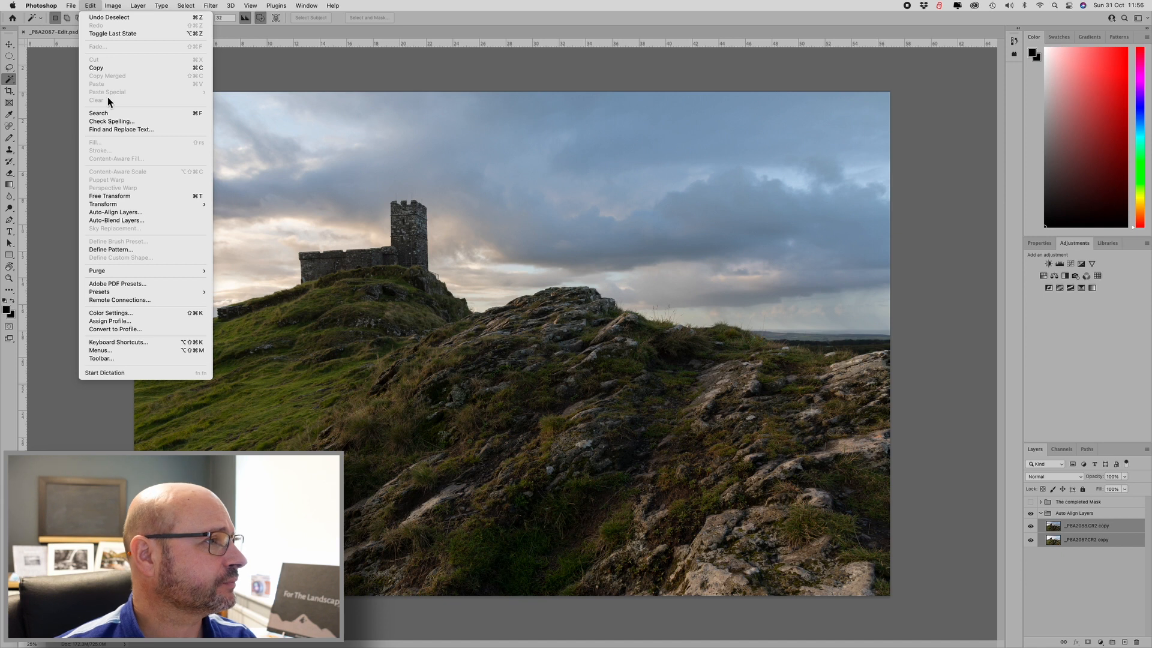
Auto-align the two selected photo layers with the Auto projection and deselect the layers
left_click(121, 213)
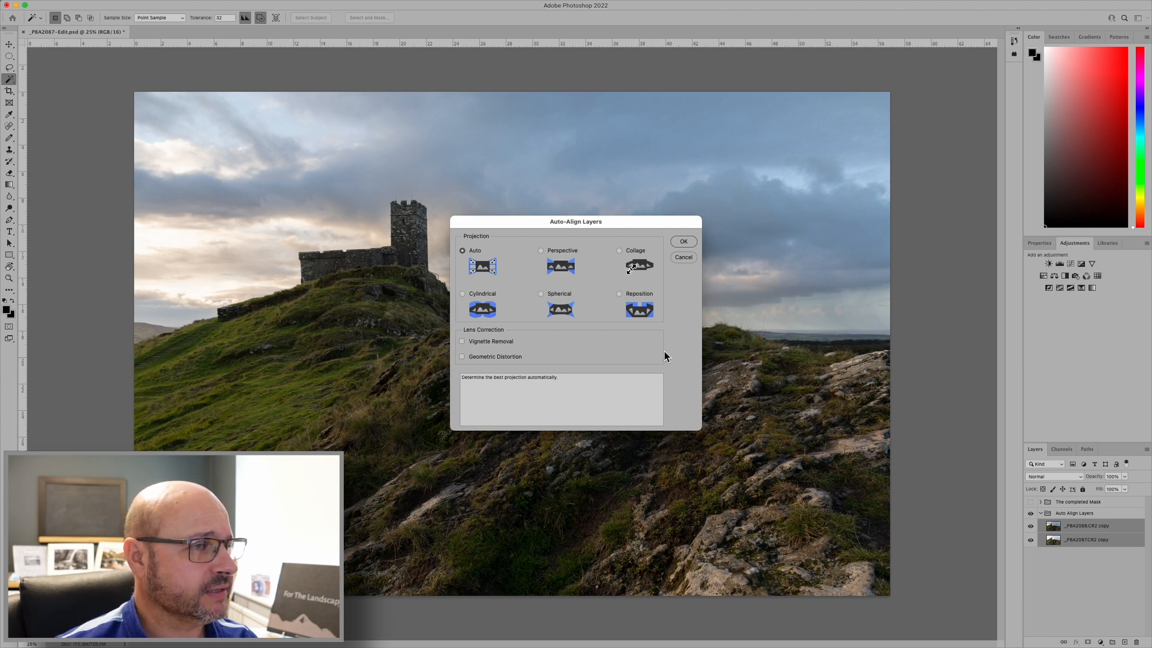
left_click(683, 243)
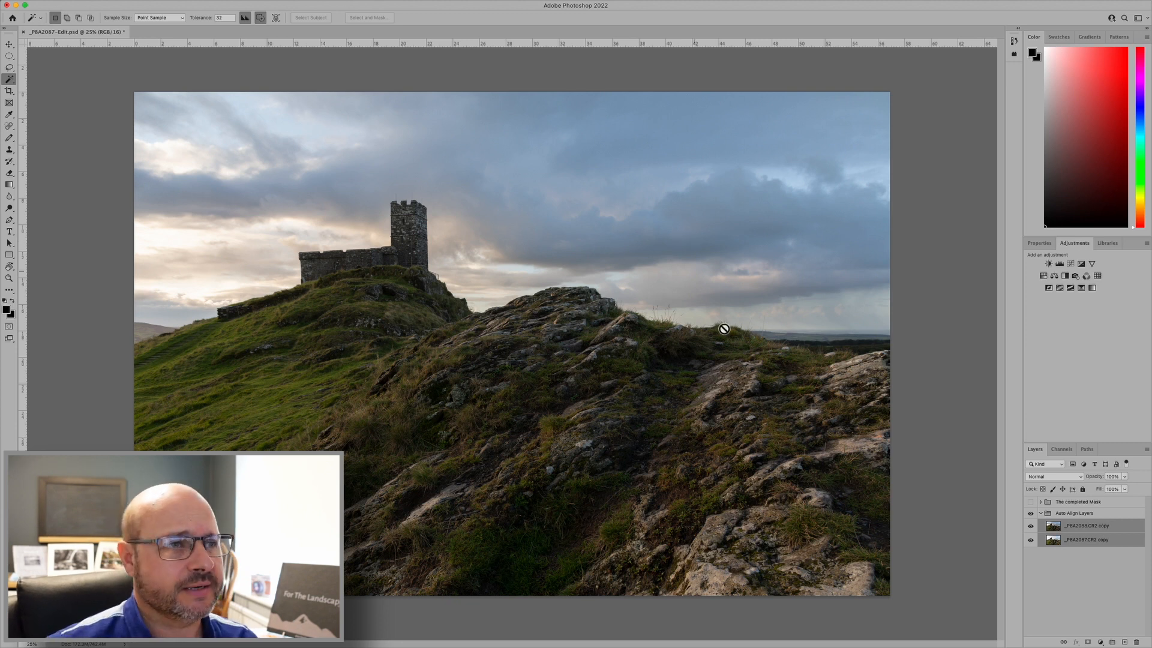
left_click(1093, 582)
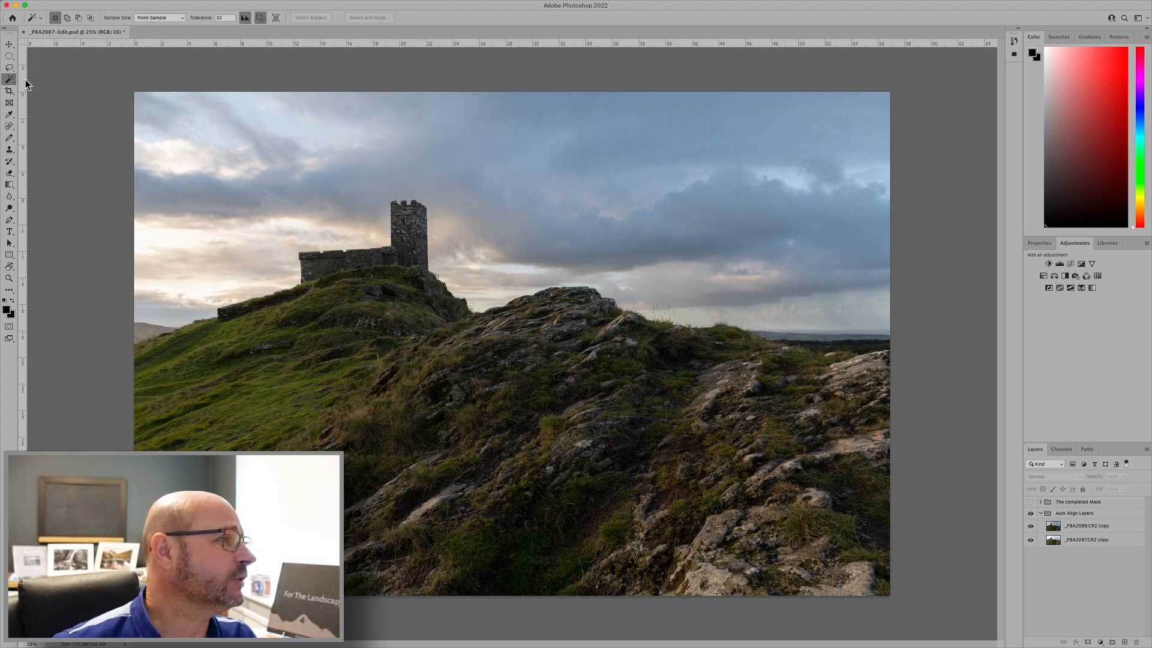
Select only the _PRA2088.CR2 copy layer and make an automatic selection of its sky
left_click(185, 6)
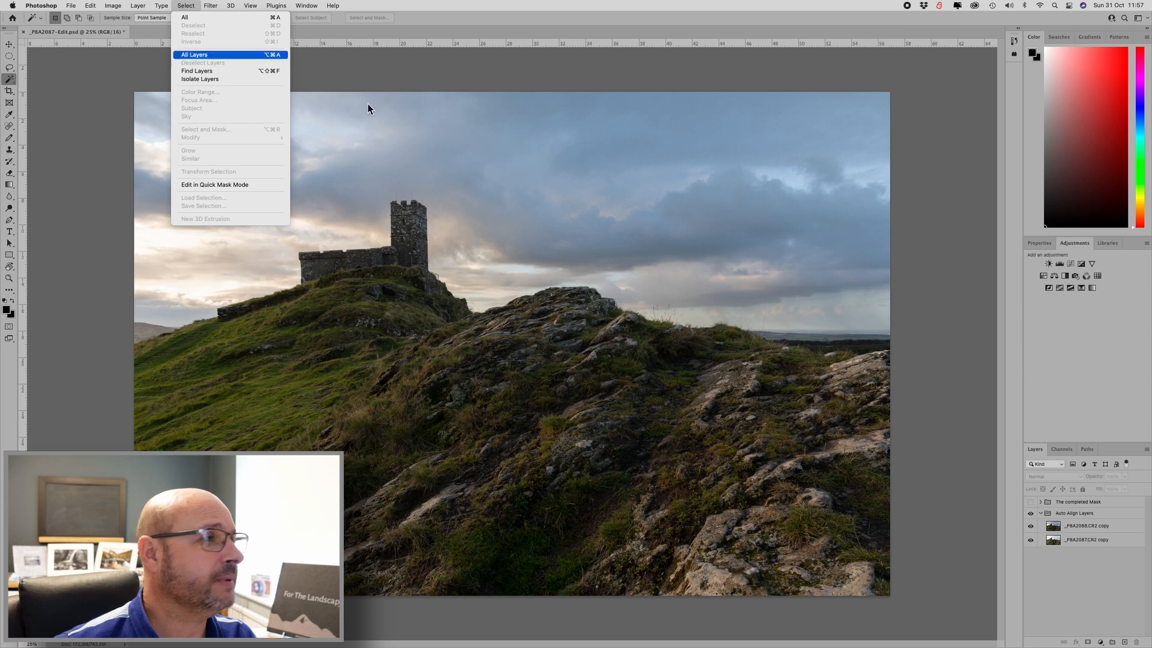
left_click(1102, 531)
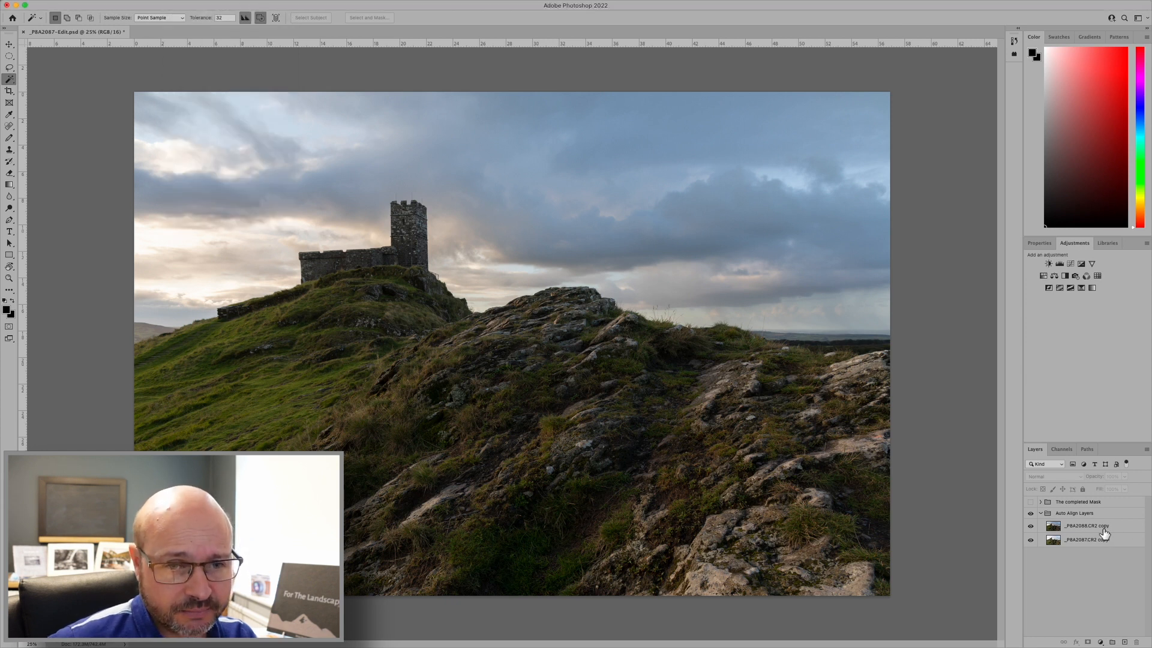
left_click(1102, 530)
left_click(195, 6)
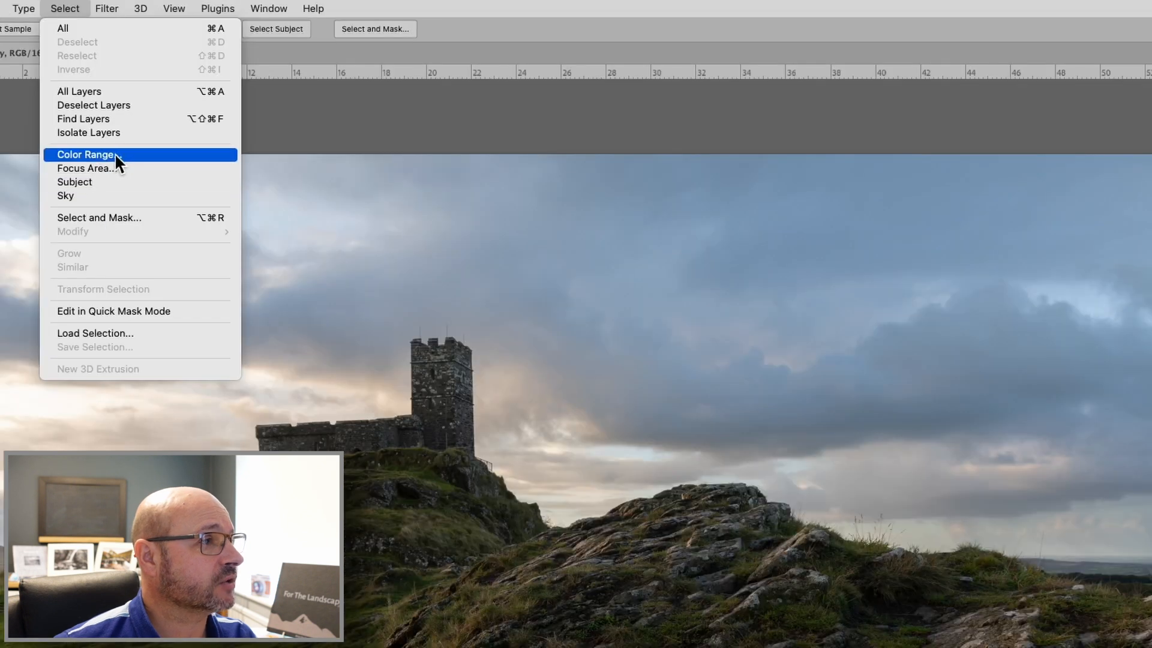
left_click(88, 196)
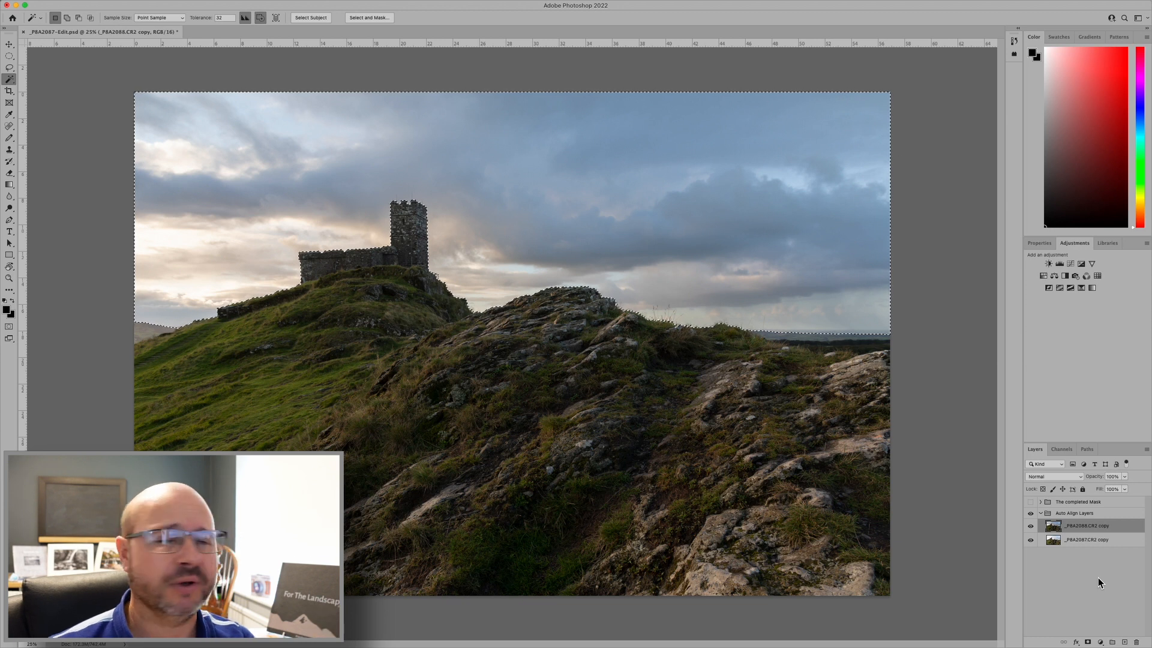
Add a Reveal All layer mask to the _PRA2088.CR2 copy layer and delete that mask again
mouse_move(151, 8)
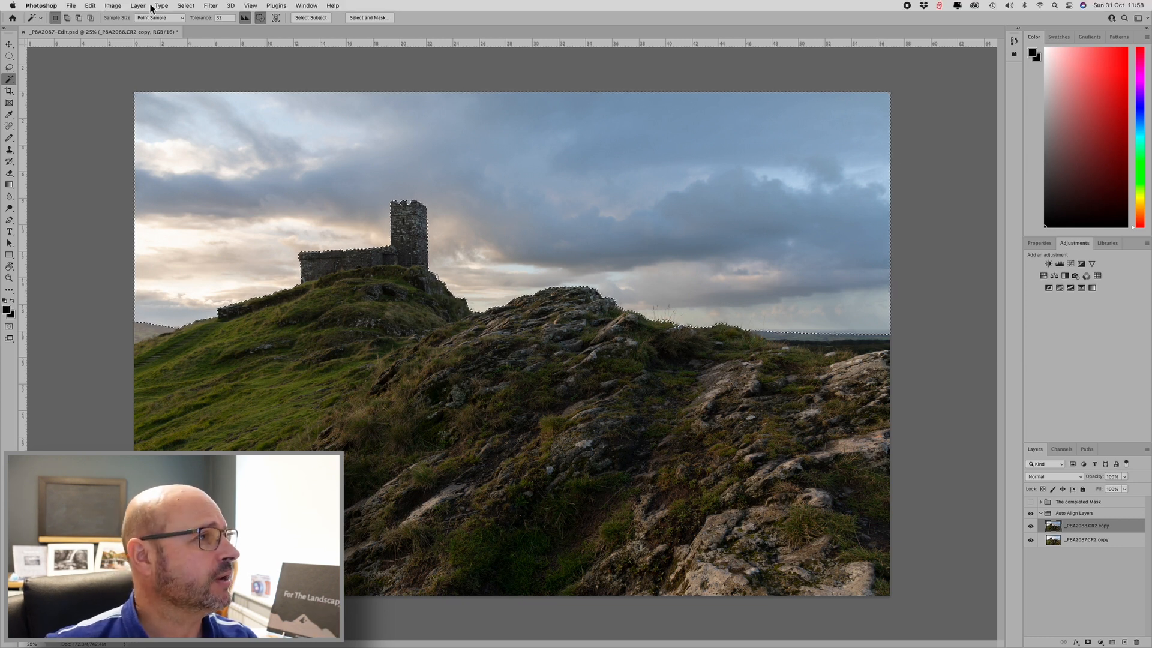
left_click(144, 7)
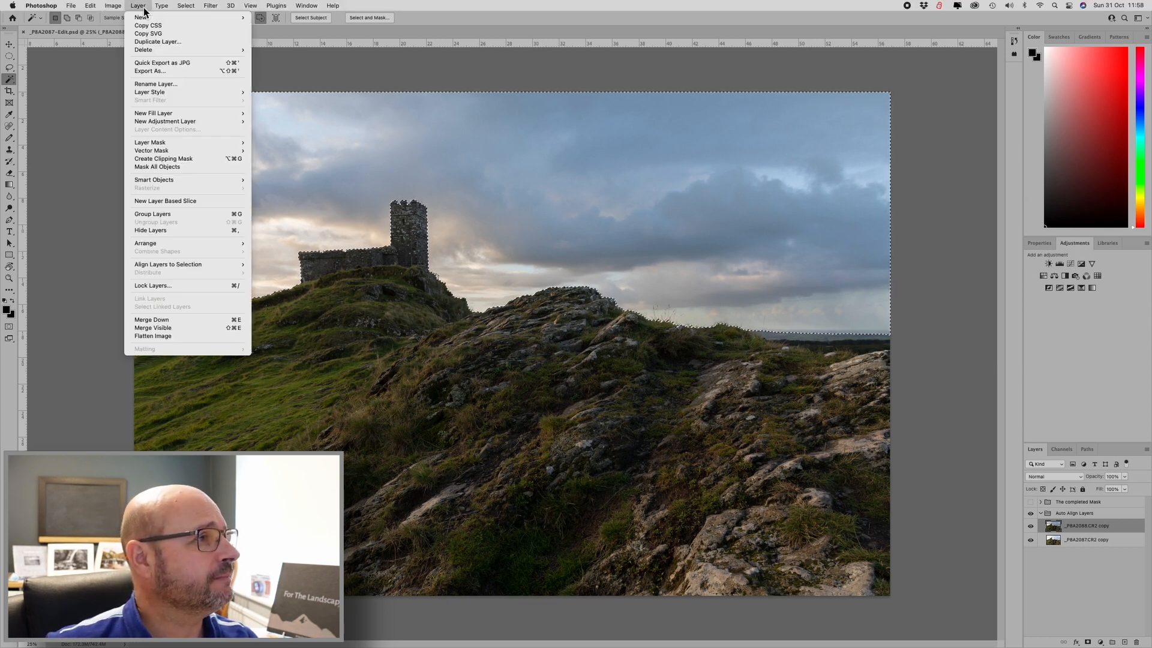
mouse_move(160, 144)
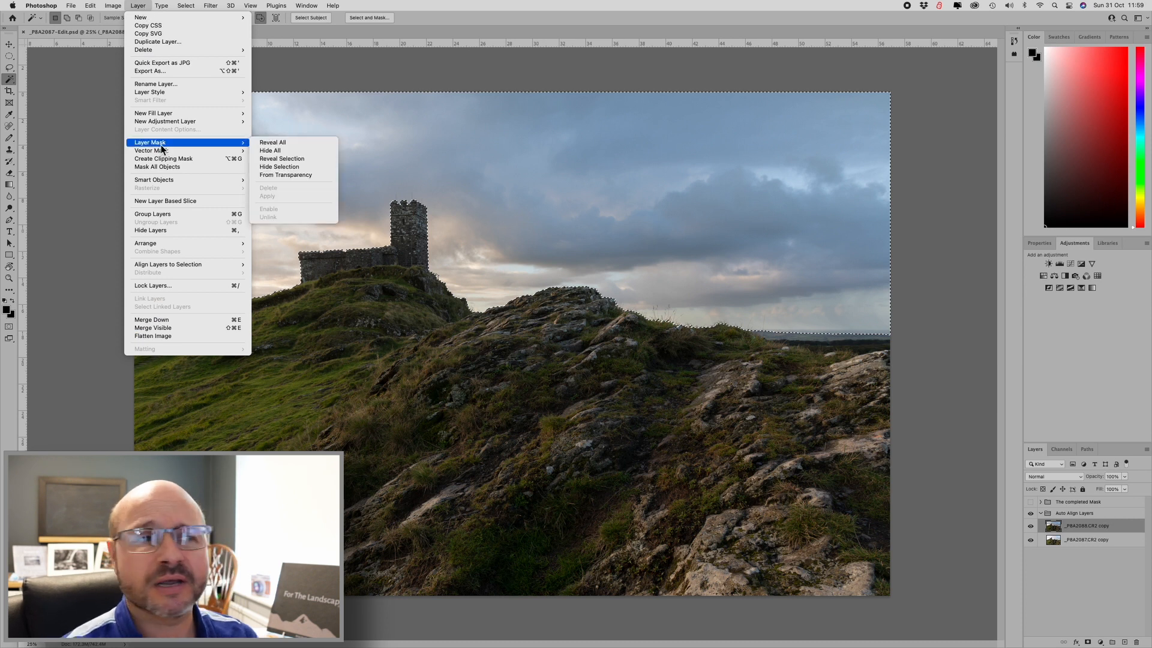
left_click(281, 148)
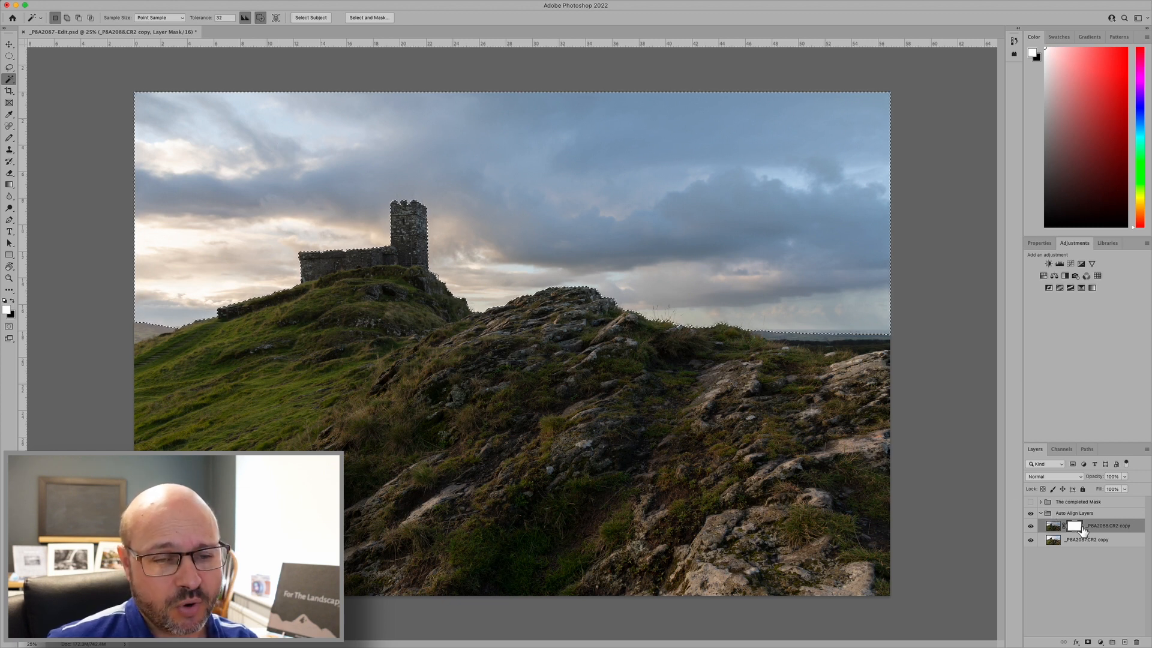
left_click_drag(1074, 527, 1137, 643)
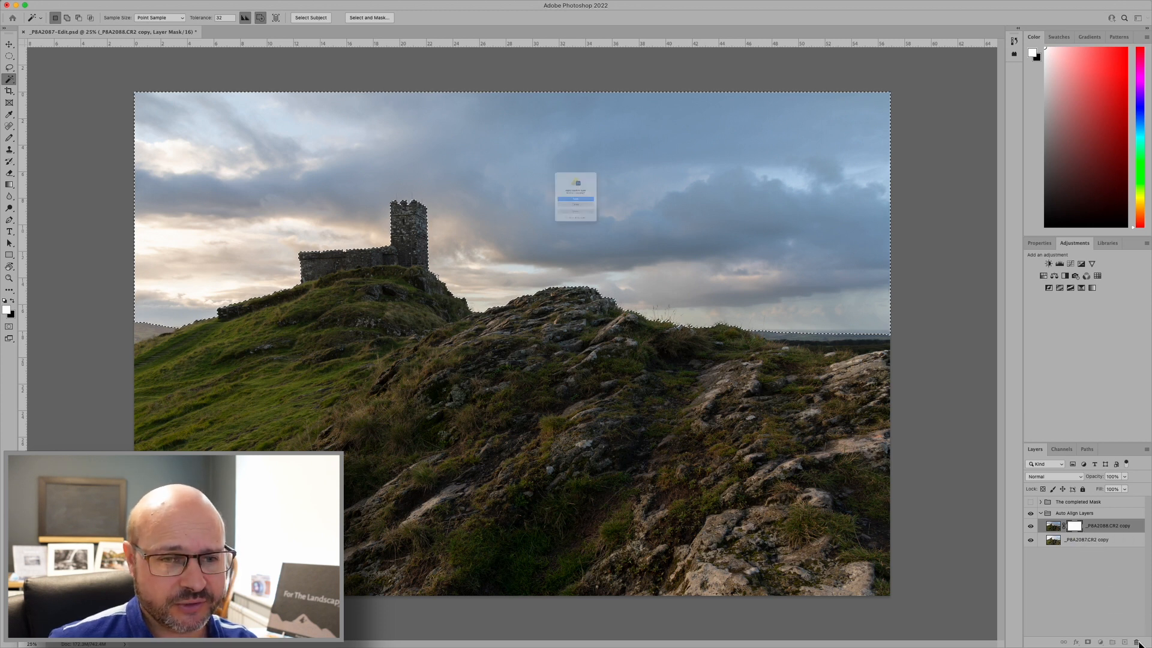
left_click(581, 218)
Add a Reveal Selection mask to the _PRA2088.CR2 copy layer and toggle the layer's visibility to compare the blend
left_click(143, 6)
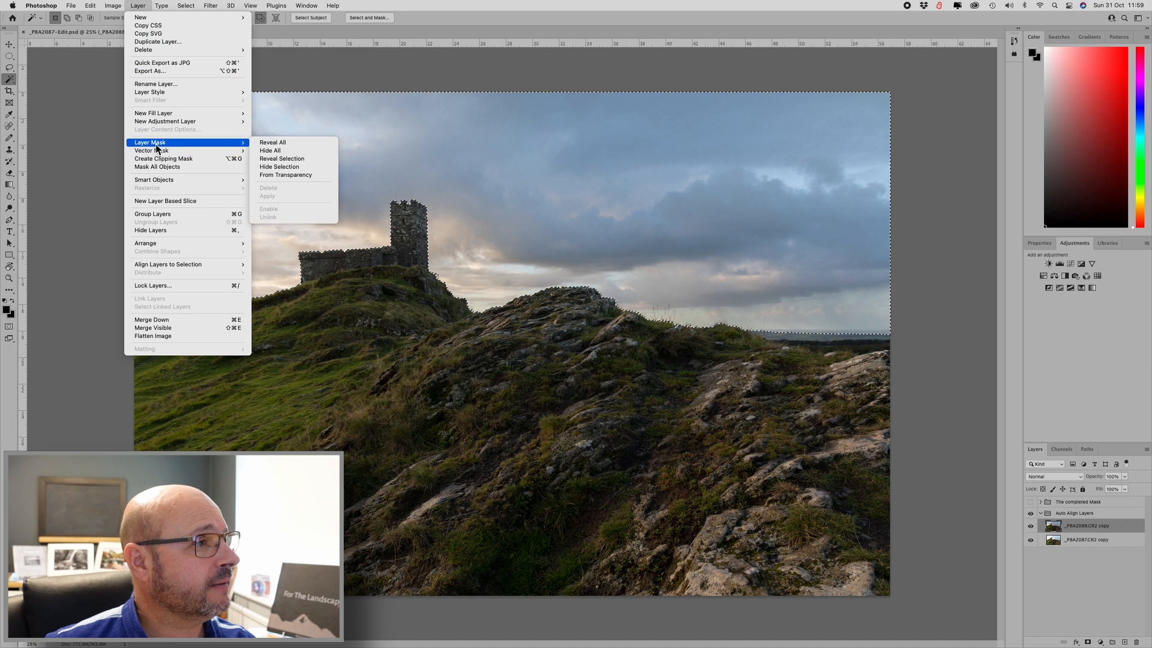
left_click(284, 160)
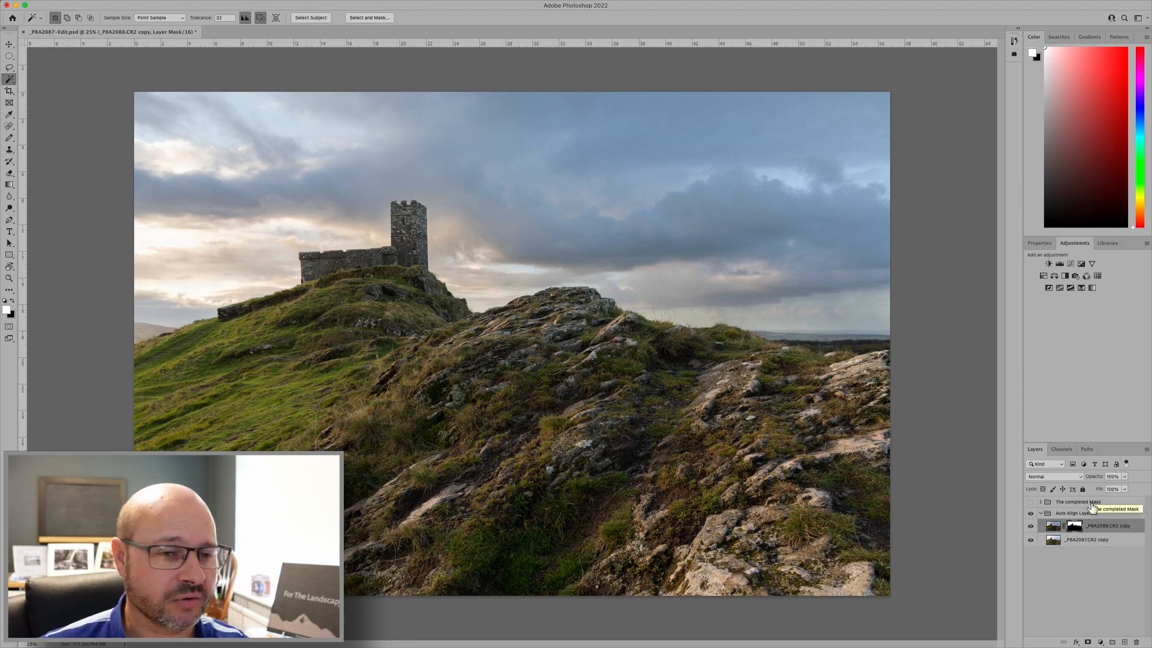
left_click(1031, 527)
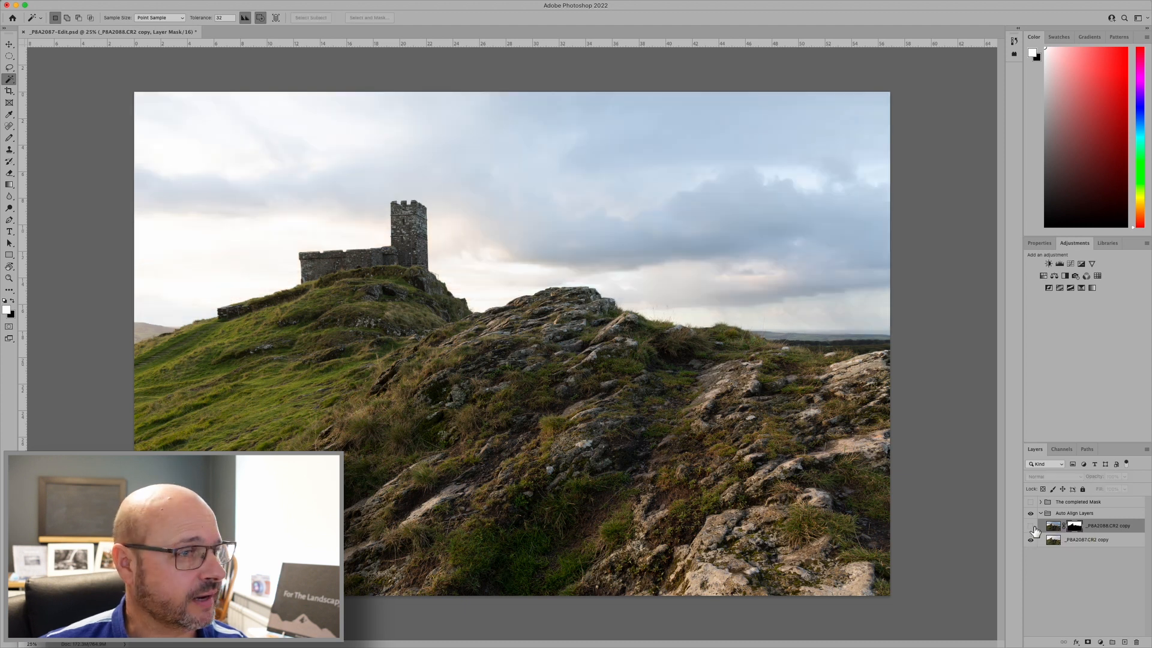
left_click(1032, 527)
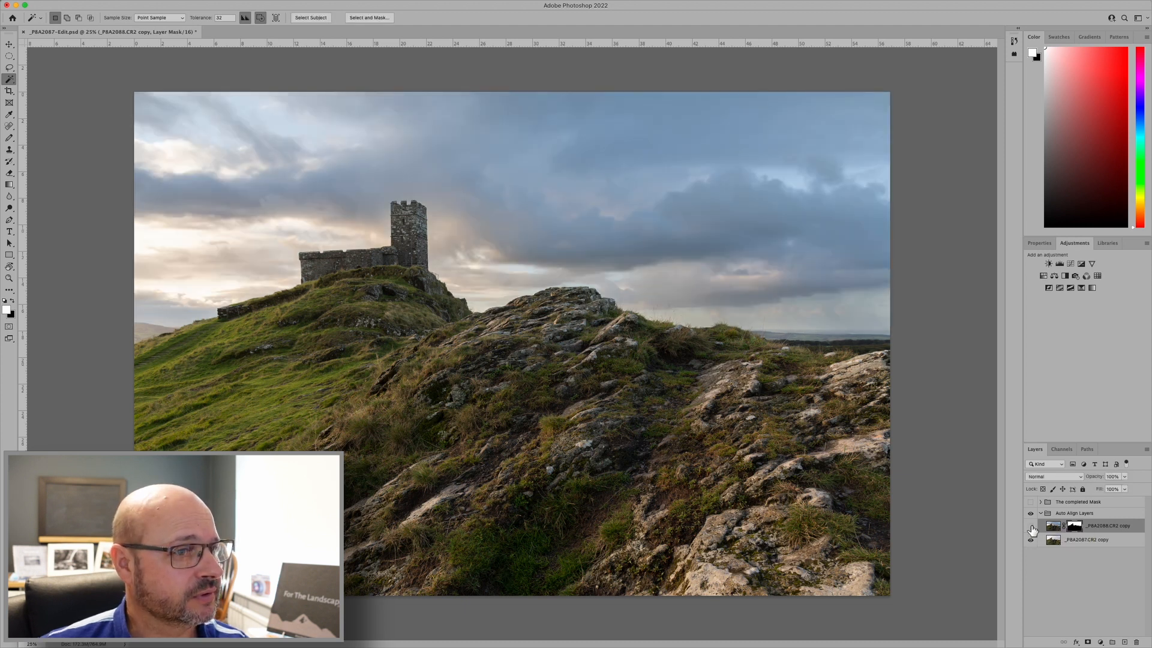
left_click(1032, 528)
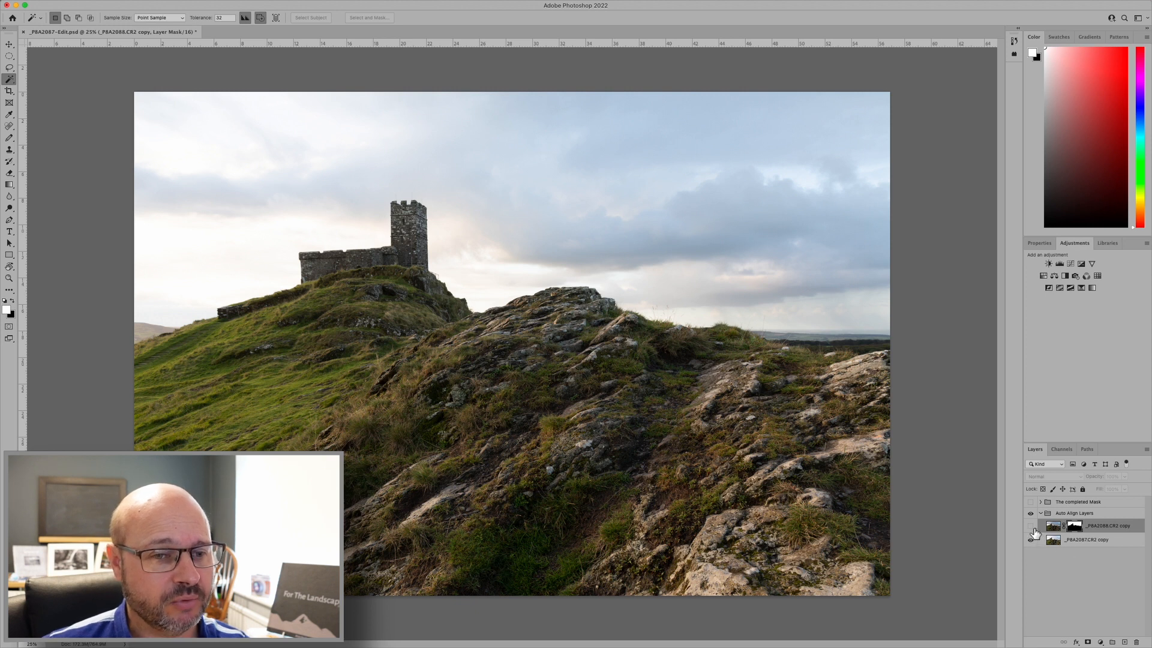
left_click(1032, 528)
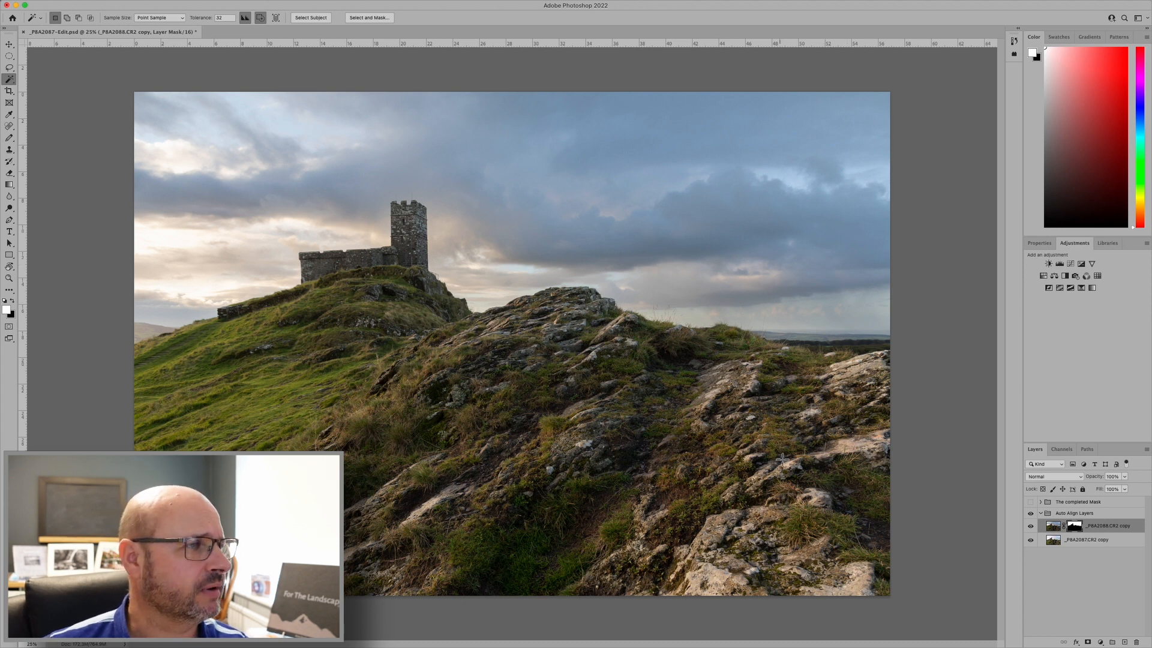
Try lowering the masked sky layer's opacity to about 37% and return it to 100%
left_click(1125, 476)
mouse_move(1127, 489)
left_mouse_down()
mouse_move(1094, 492)
mouse_move(1143, 491)
mouse_move(1116, 489)
left_mouse_up()
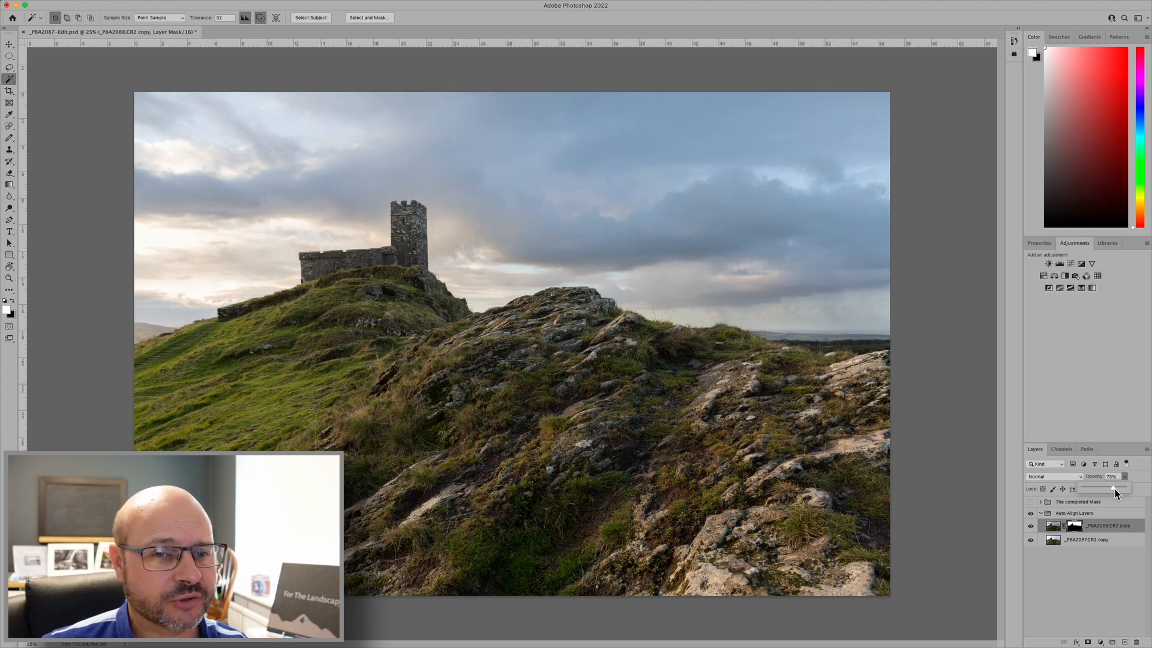
left_click_drag(1111, 492, 1108, 492)
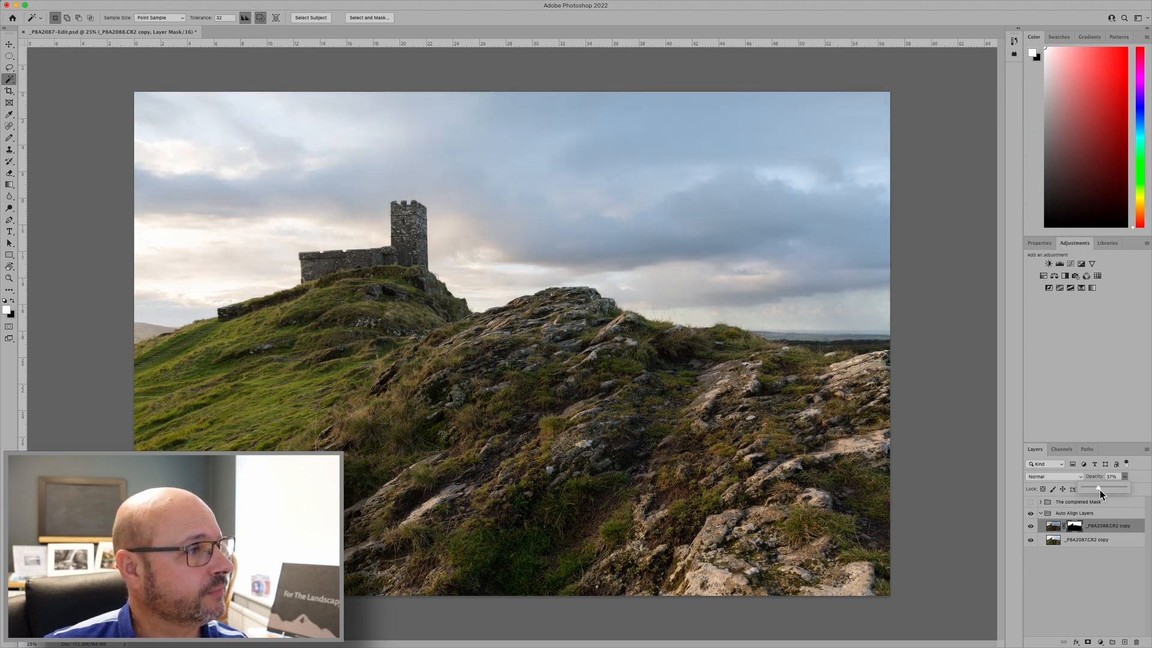
left_click_drag(1102, 489, 1139, 493)
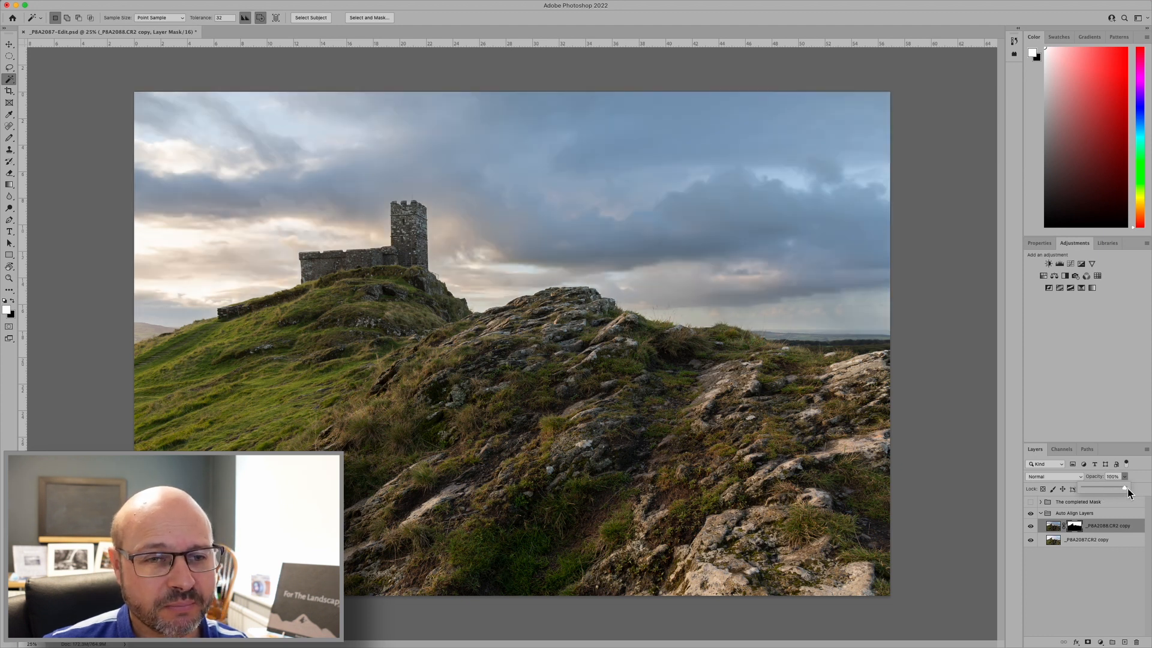
Try the Darken blend mode on the masked sky layer at 100% opacity and return it to Normal
left_click(1083, 480)
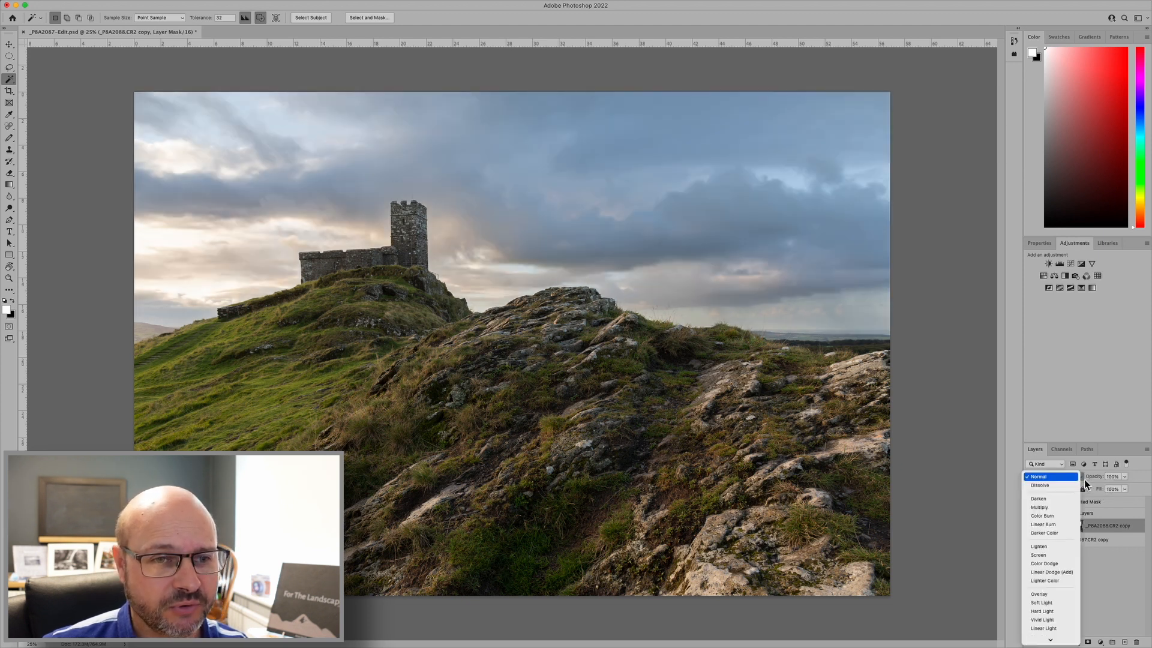
left_click(1049, 499)
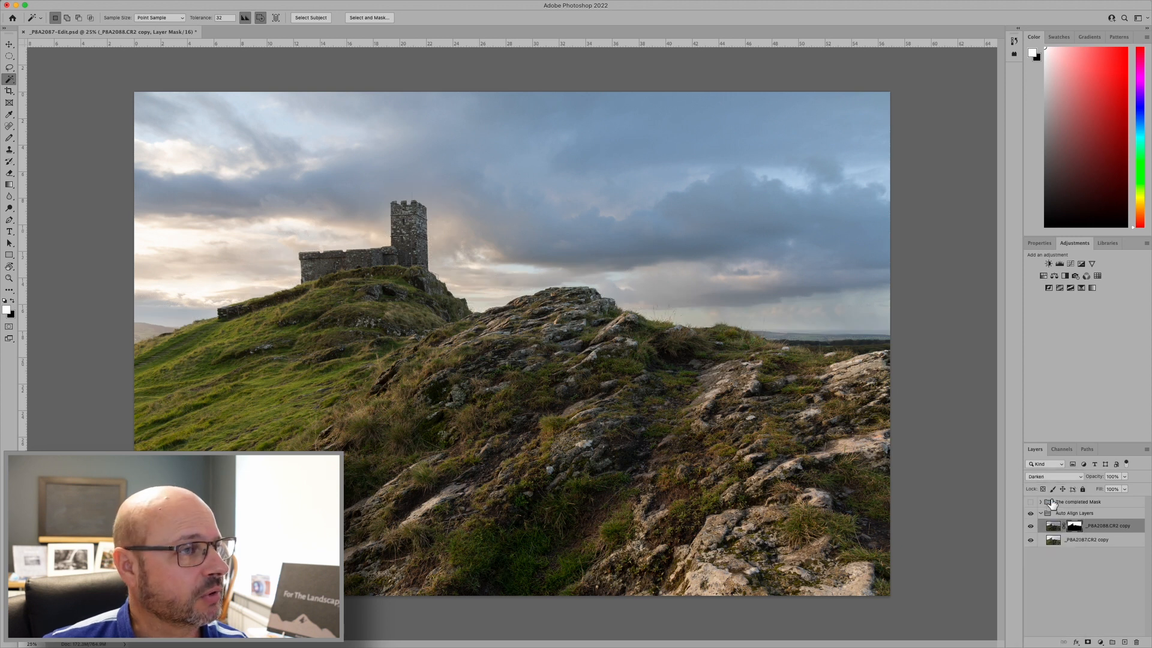
left_click(1125, 477)
mouse_move(1126, 488)
left_mouse_down()
mouse_move(1098, 493)
mouse_move(1135, 495)
left_mouse_up()
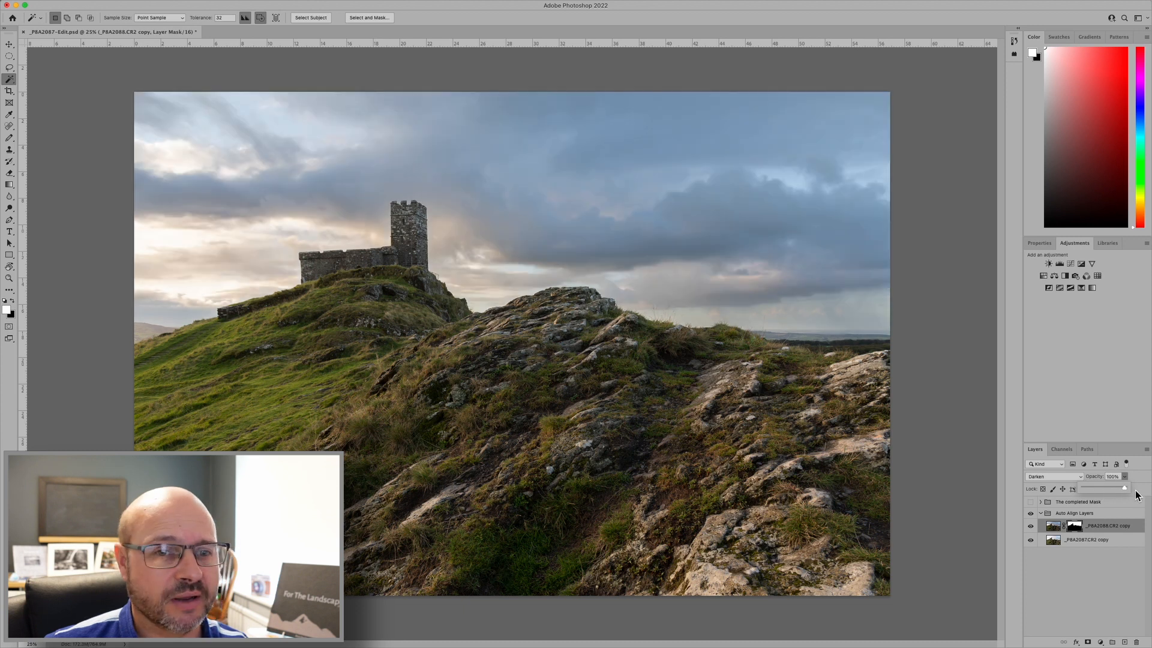
left_click(1070, 476)
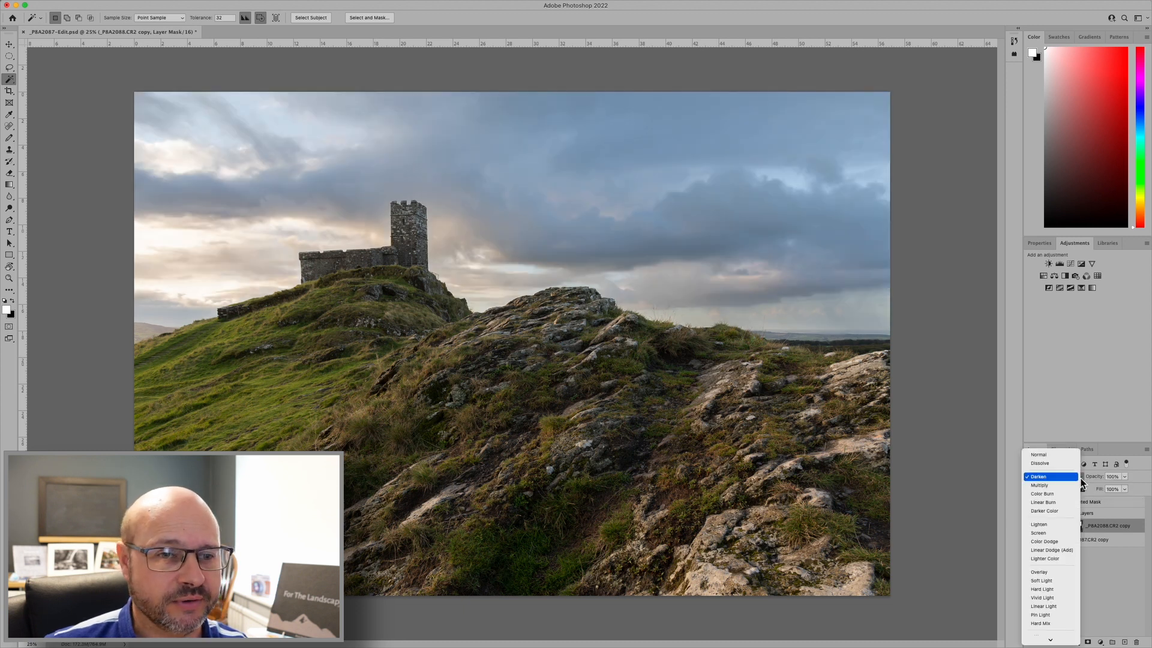
left_click(1037, 455)
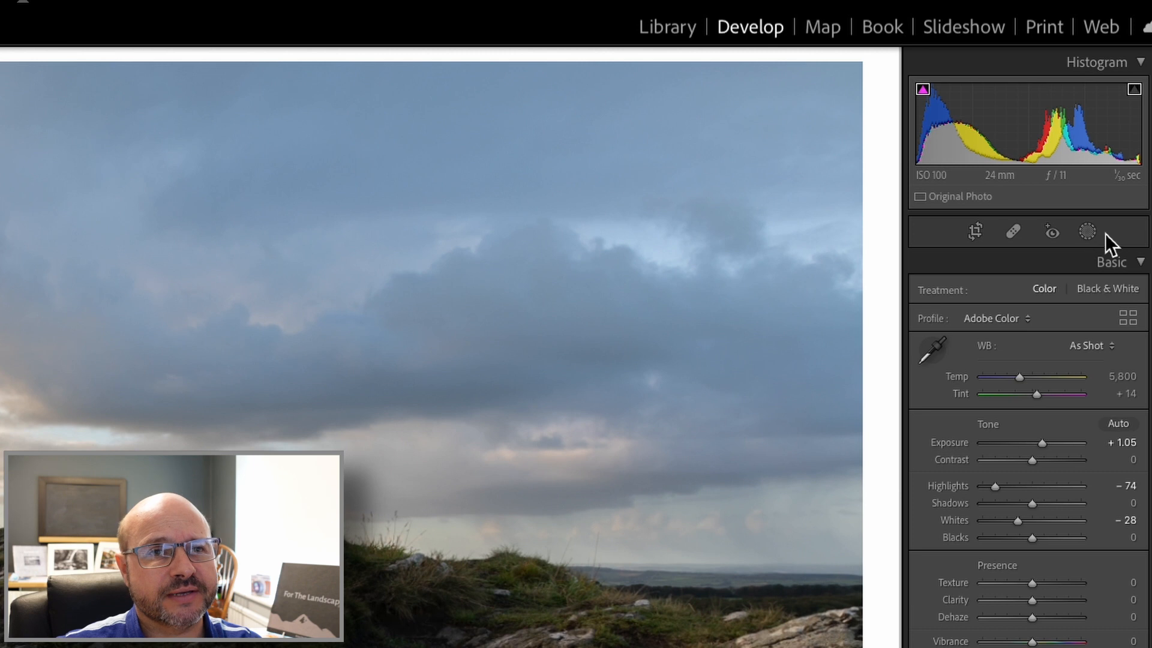
In Lightroom Classic's Develop module, create a Select Sky mask on the photo and examine its mask entry
left_click(1087, 232)
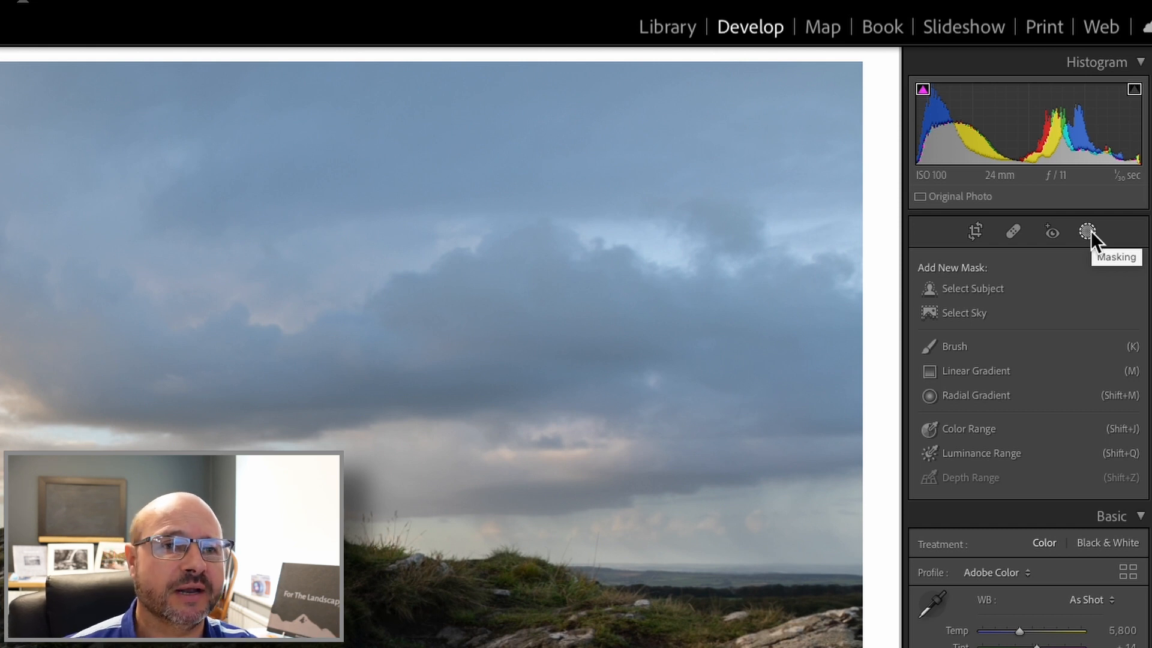
left_click(959, 313)
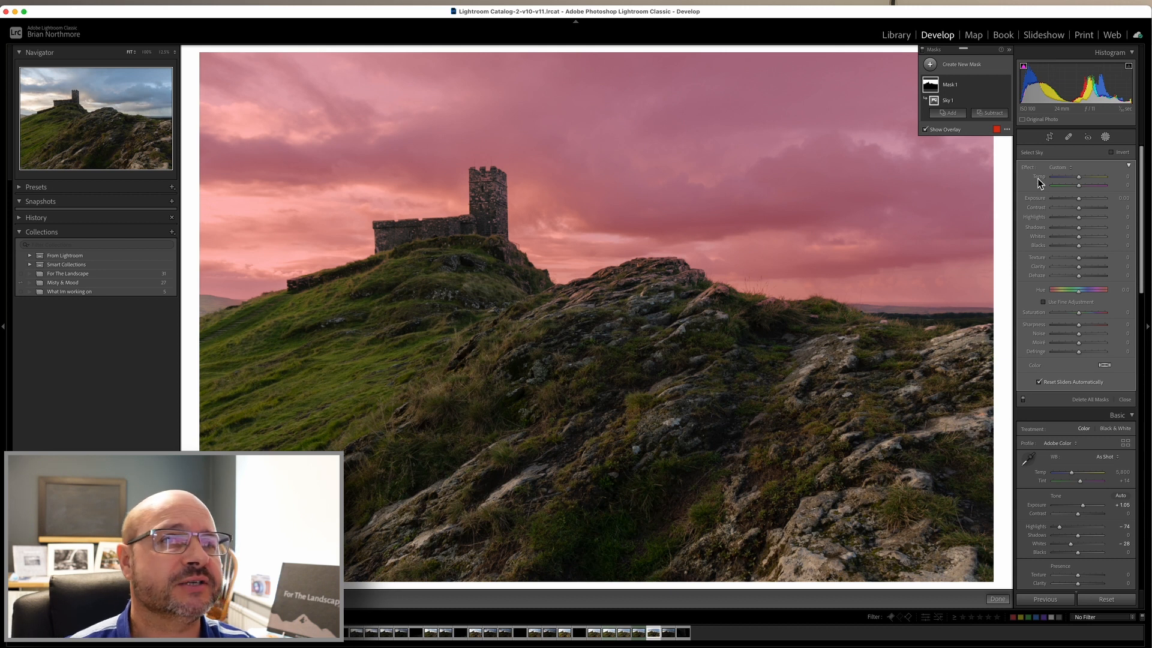
left_click(936, 88)
left_click(933, 89)
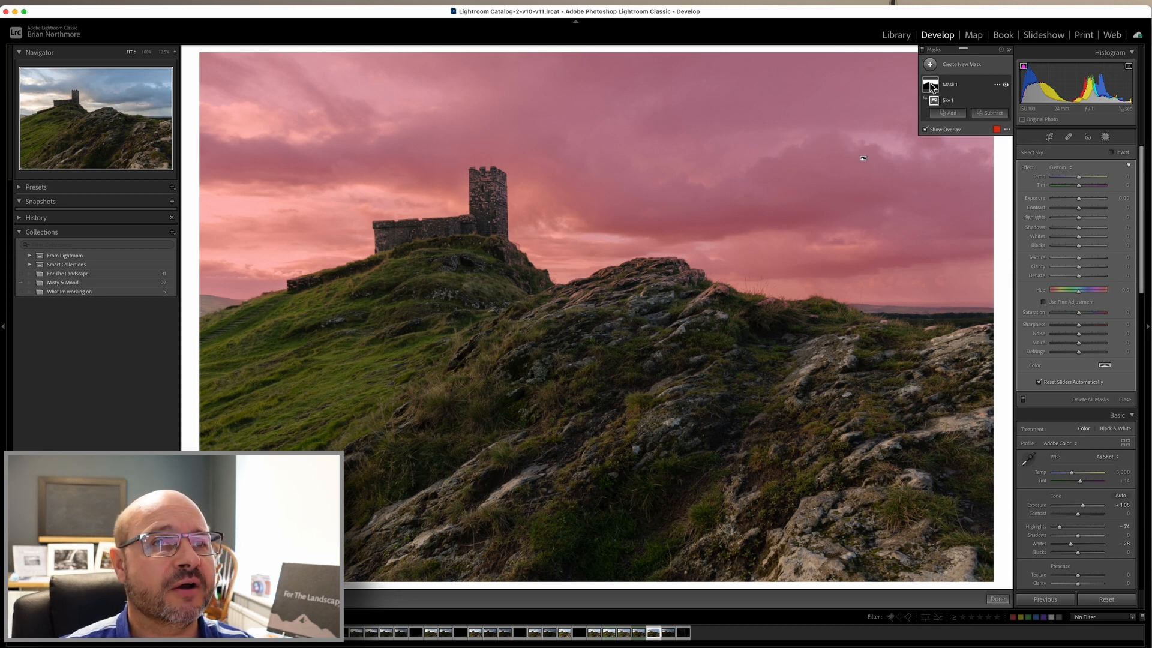
Review the options for Mask 1 and invert its Sky 1 component so it covers the land and tower
left_click(997, 86)
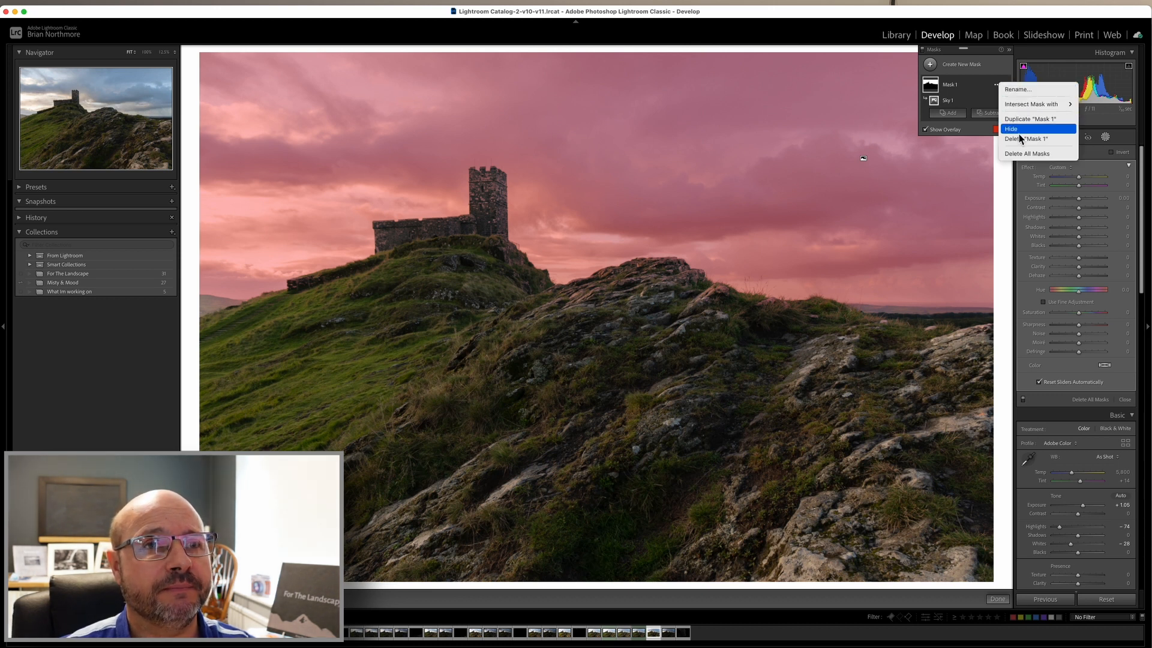
mouse_move(1049, 110)
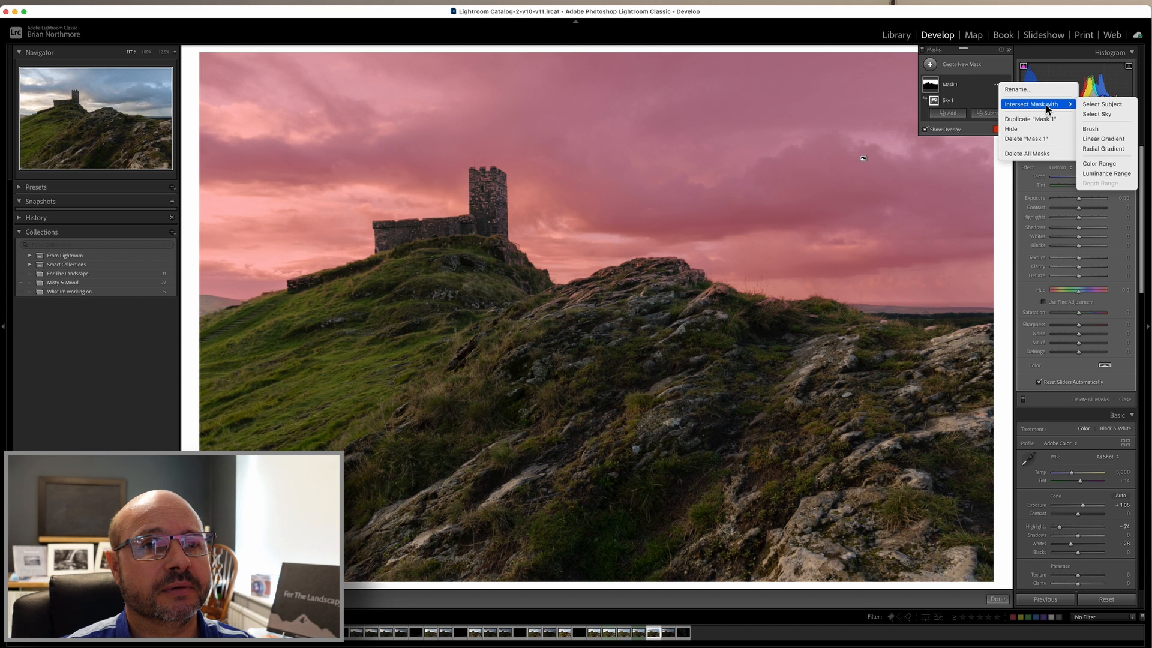
left_click(933, 102)
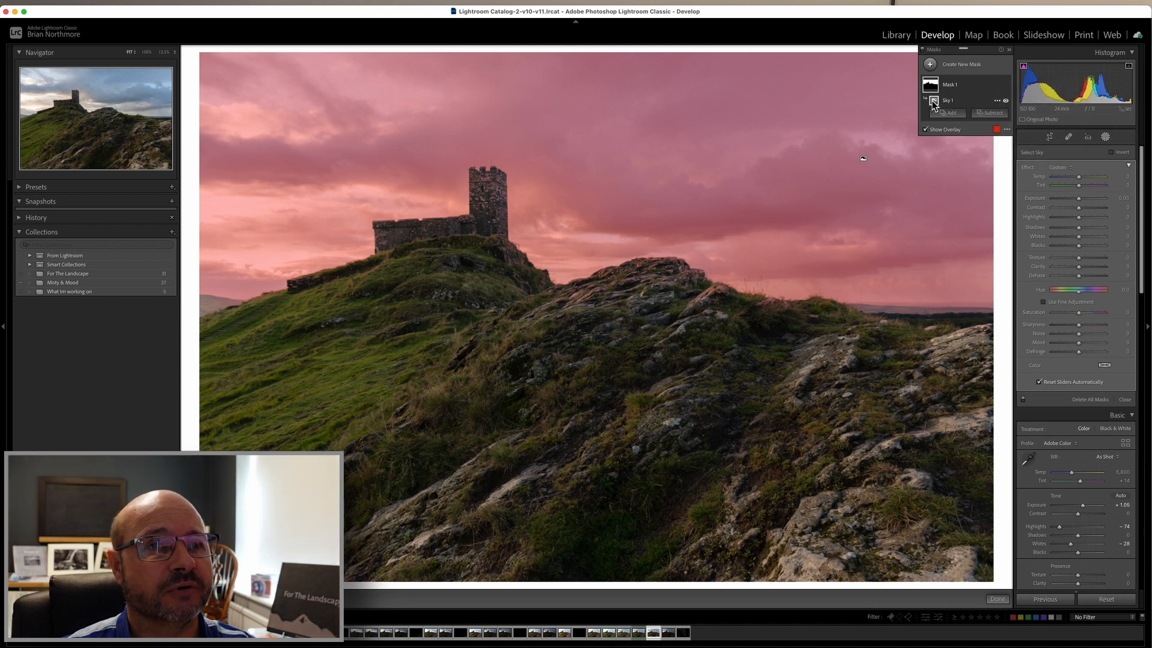
left_click(997, 101)
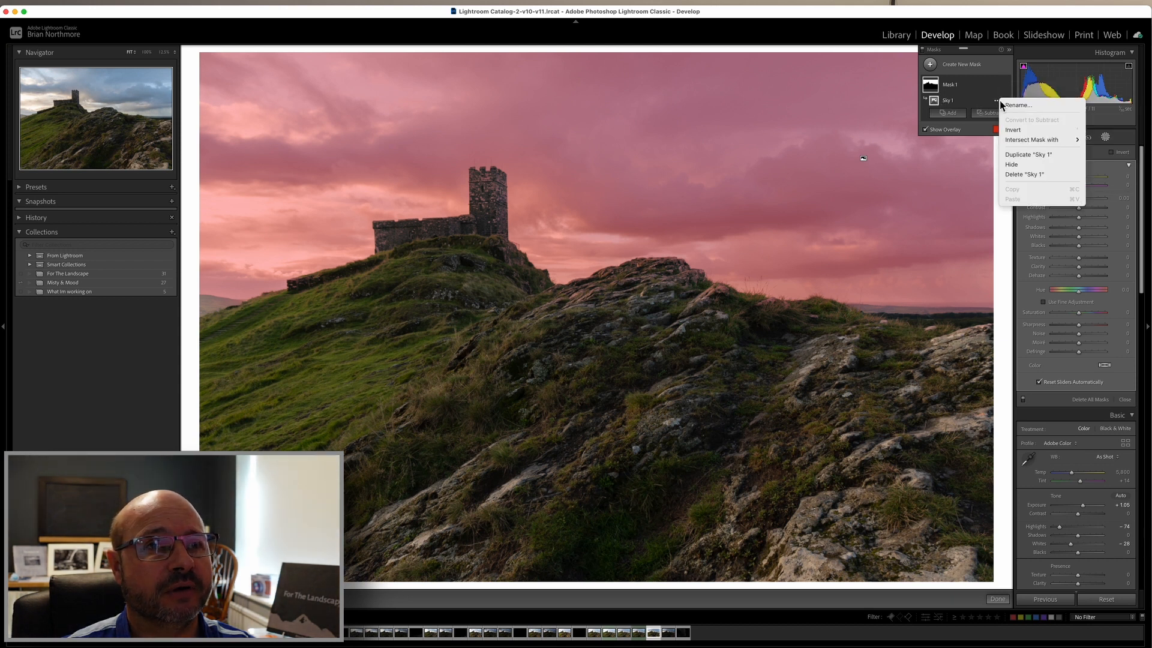
left_click(1013, 130)
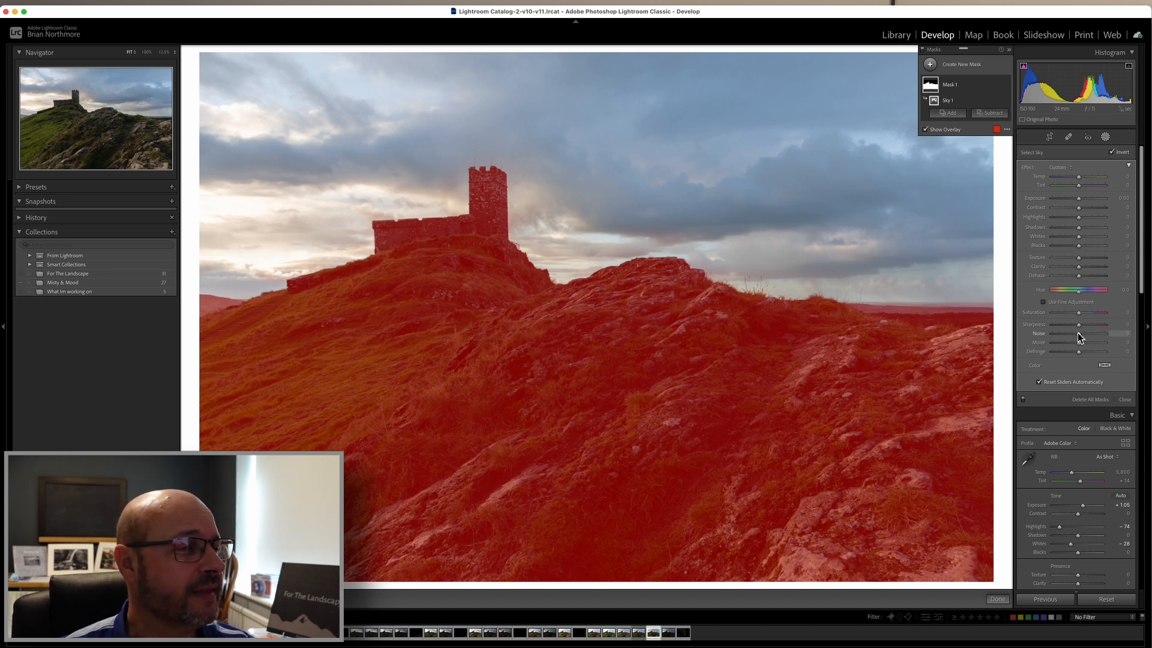
Hide the mask overlay and raise the inverted mask's exposure to 0.57 to brighten the foreground
left_click(926, 131)
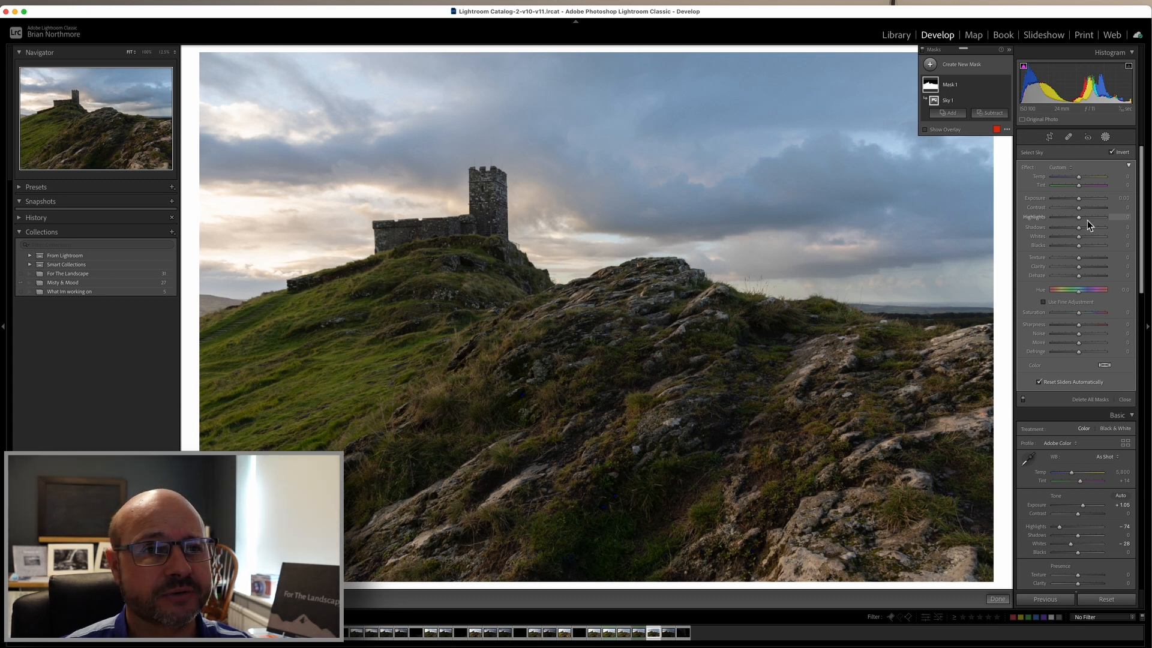
left_click_drag(1078, 200, 1084, 204)
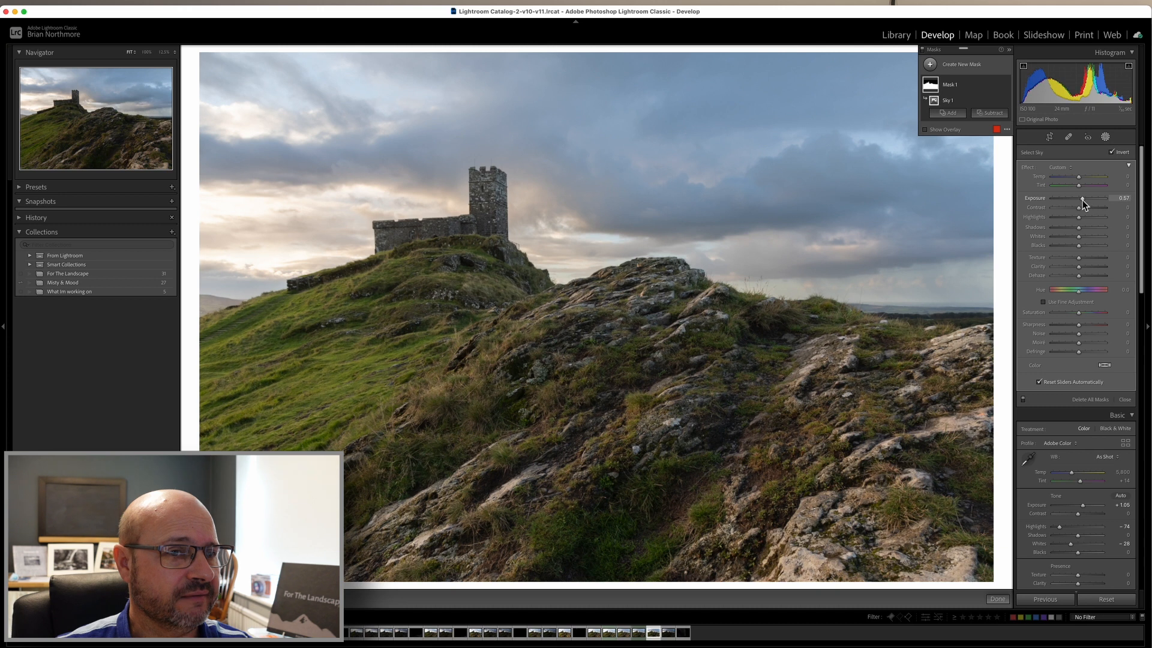
left_click_drag(1081, 198, 1082, 199)
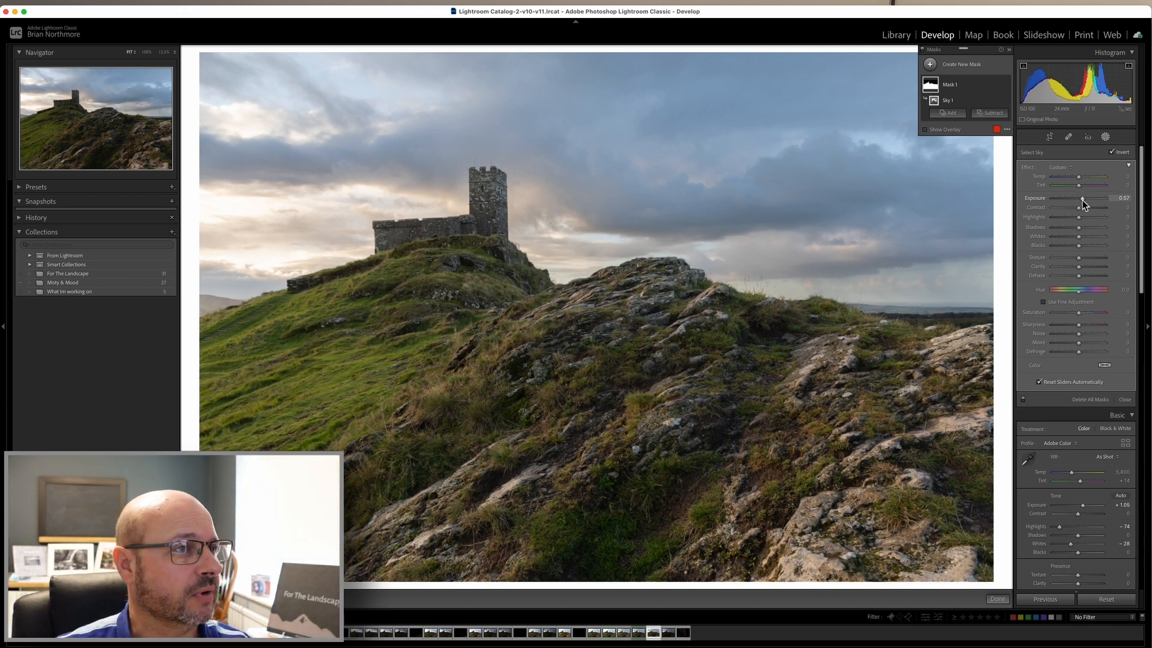